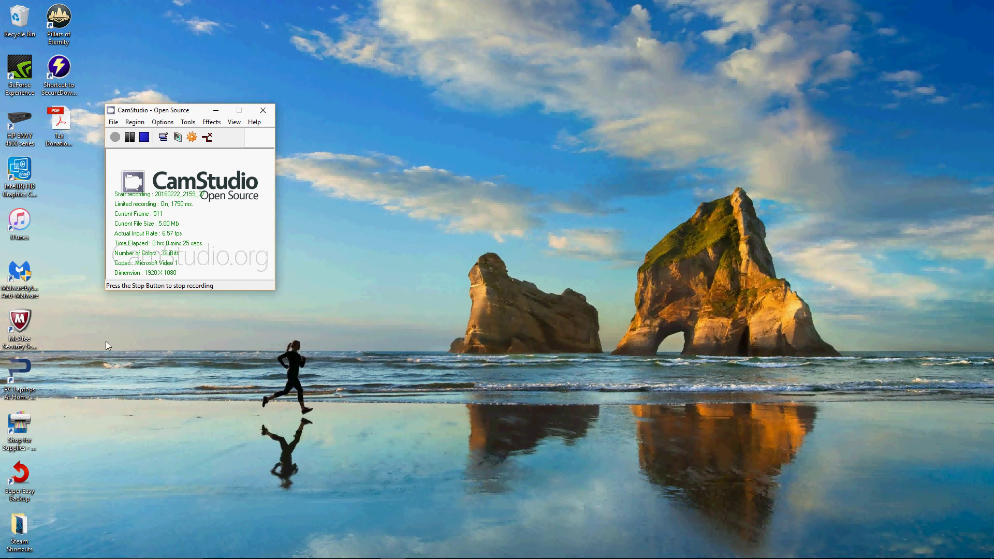
Step: Open Excel with a new blank workbook and maximize its window
{"action": "left_click", "coordinate": [11, 553]}
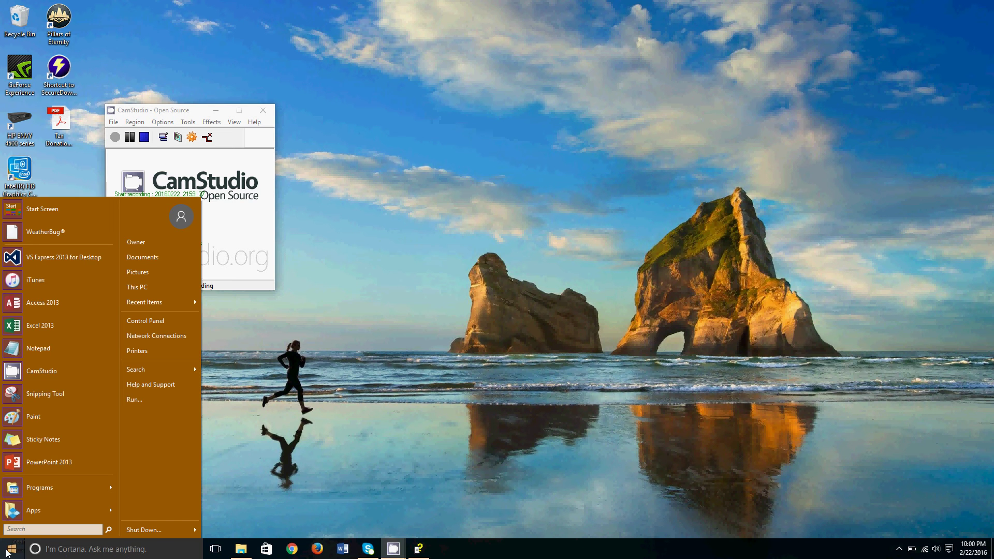
{"action": "left_click", "coordinate": [38, 331]}
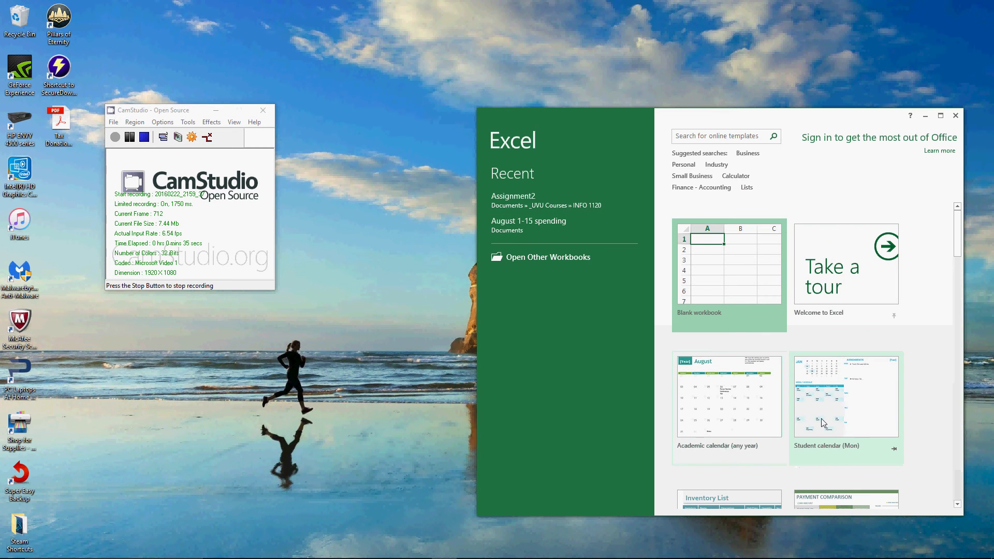
{"action": "left_click", "coordinate": [724, 280]}
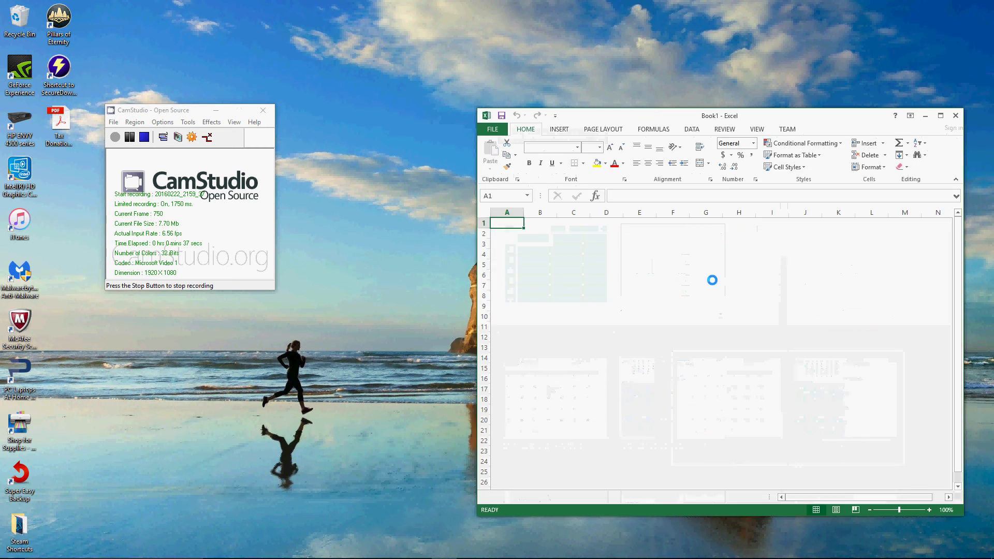
{"action": "left_click", "coordinate": [941, 116]}
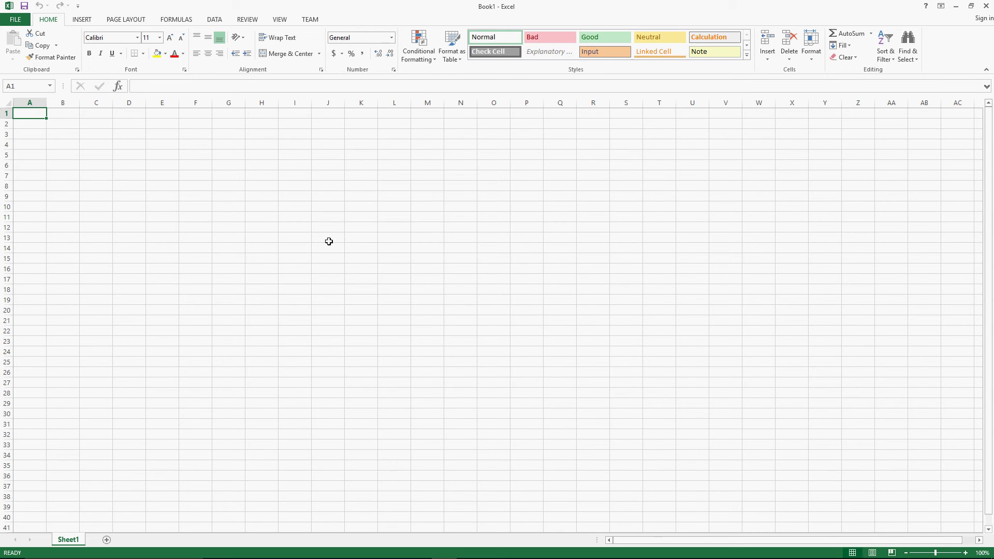
Step: Enter the headers Date, Vacation Earned and Vacation Used in cells A1 to C1
{"action": "type", "text": "Date"}
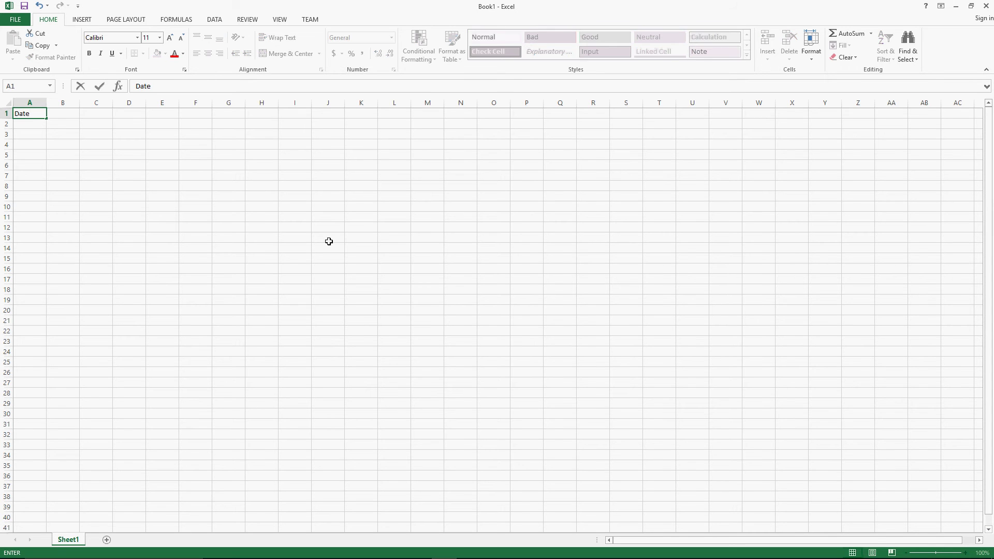
{"action": "key", "text": "Tab"}
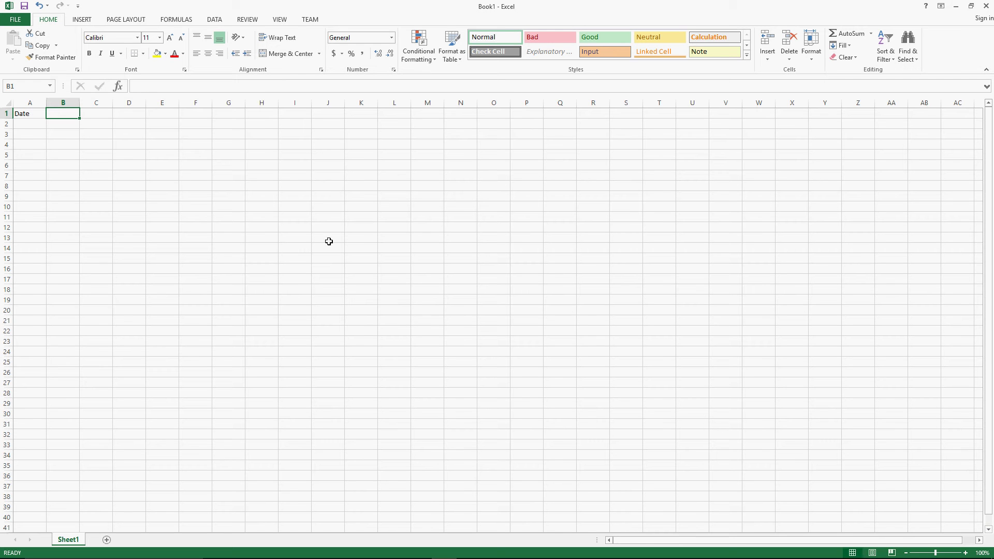
{"action": "type", "text": "Vacation"}
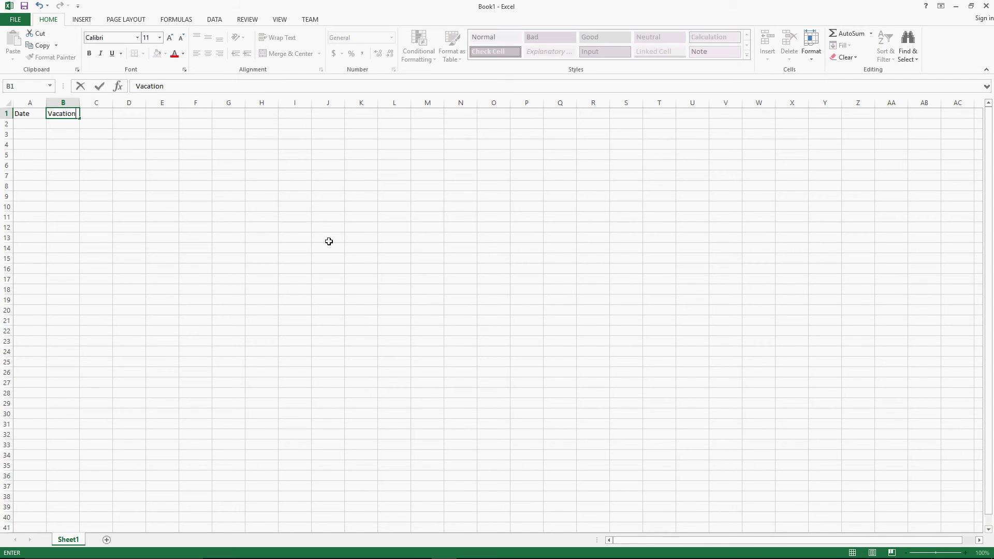
{"action": "type", "text": " Earned"}
{"action": "key", "text": "Tab"}
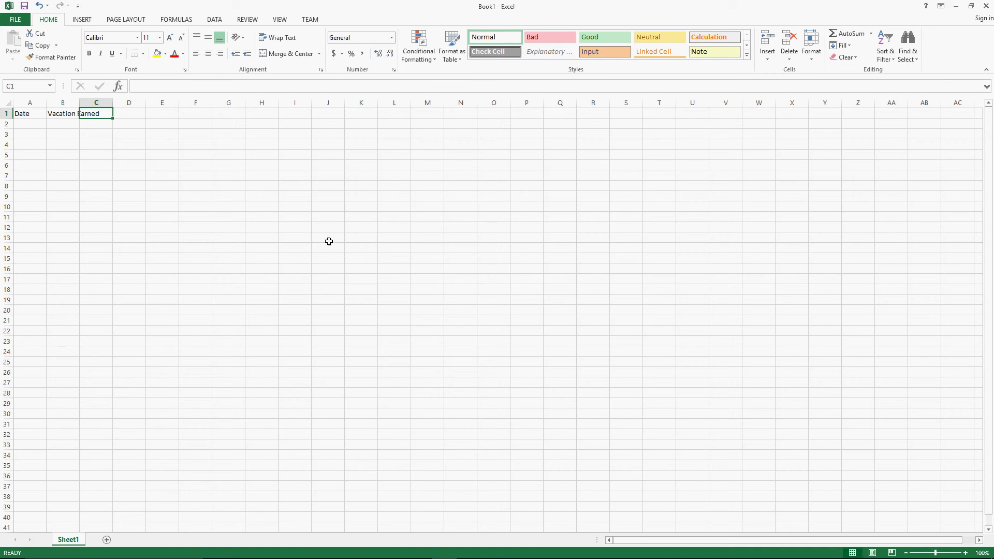
{"action": "type", "text": "V"}
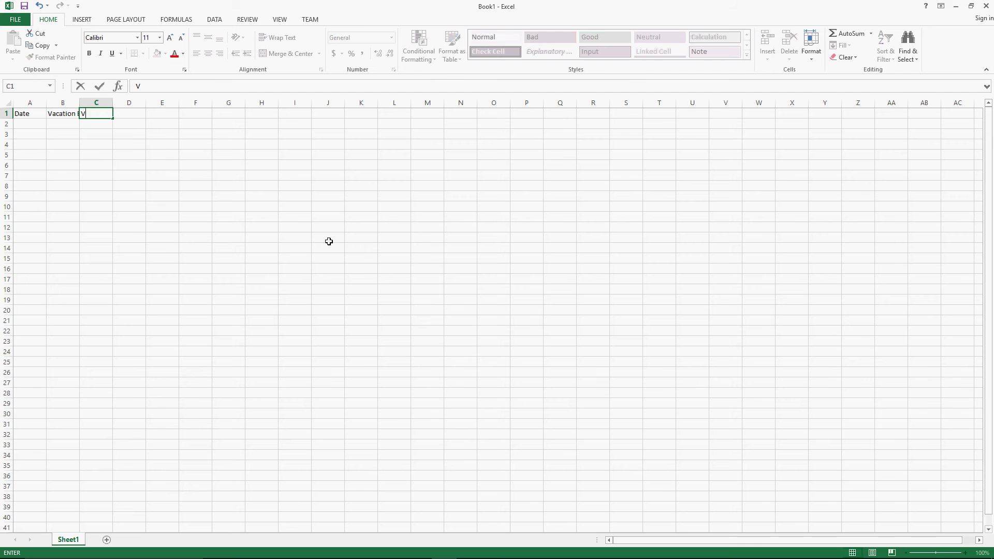
{"action": "type", "text": "acation u"}
{"action": "type", "text": " Used"}
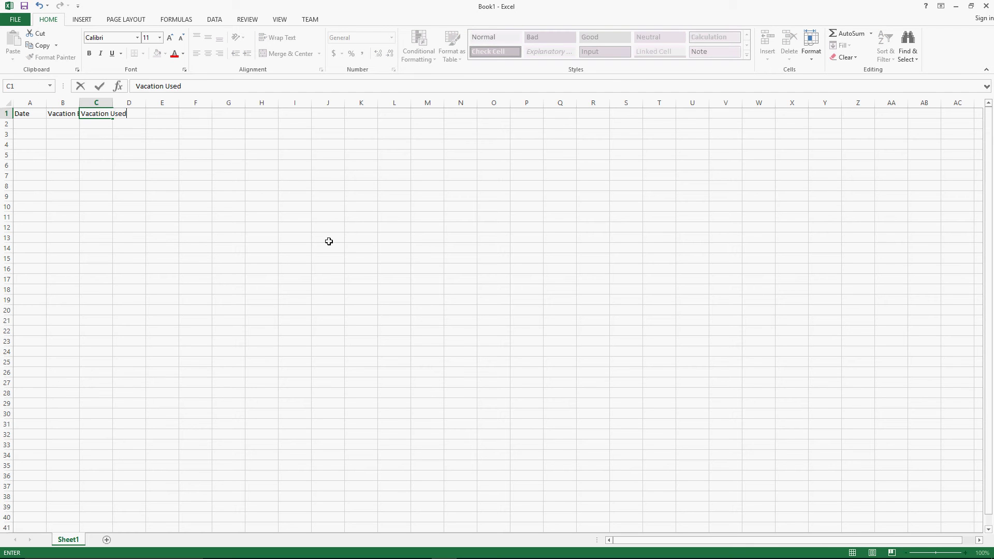
{"action": "key", "text": "Return"}
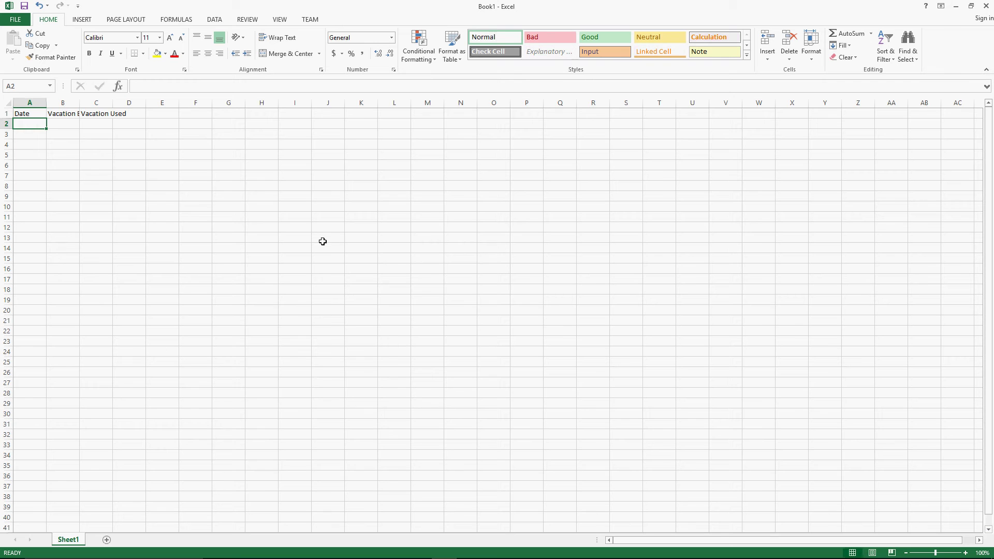
Step: Auto-fit the widths of columns B and C to their header text
{"action": "left_click", "coordinate": [60, 113]}
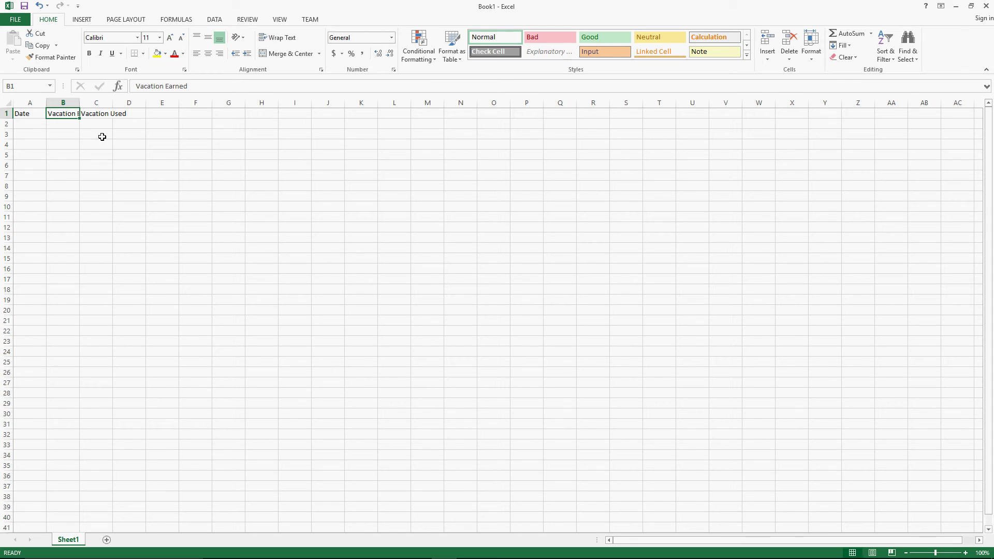
{"action": "double_click", "coordinate": [79, 104]}
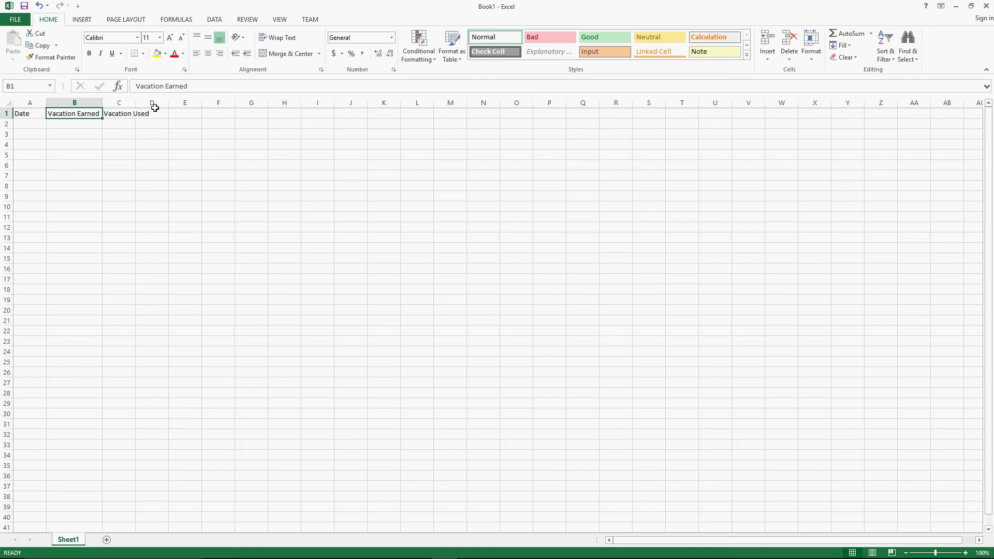
{"action": "double_click", "coordinate": [136, 104]}
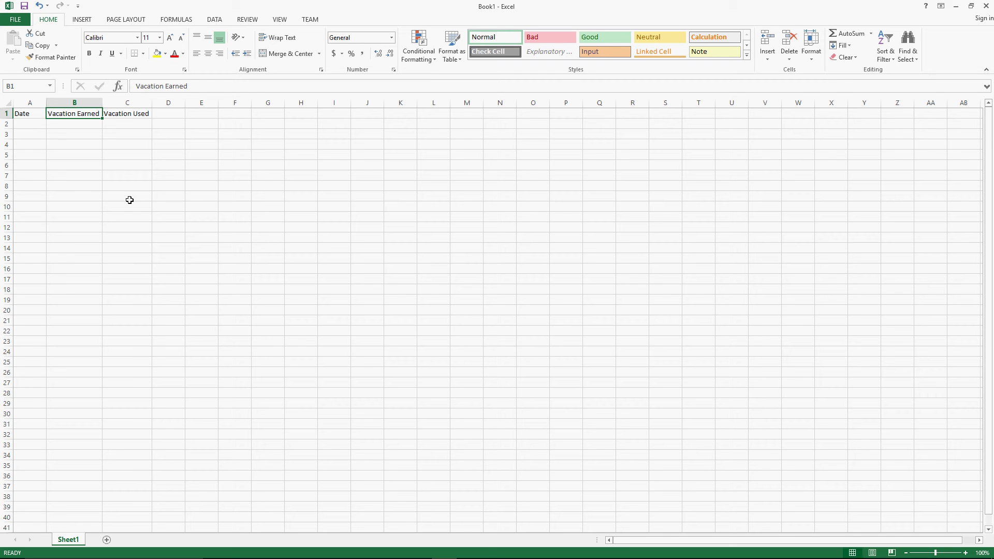
Step: Label cell A2 Starting and enter 0.4 as its Vacation Earned value in B2
{"action": "left_click", "coordinate": [22, 125]}
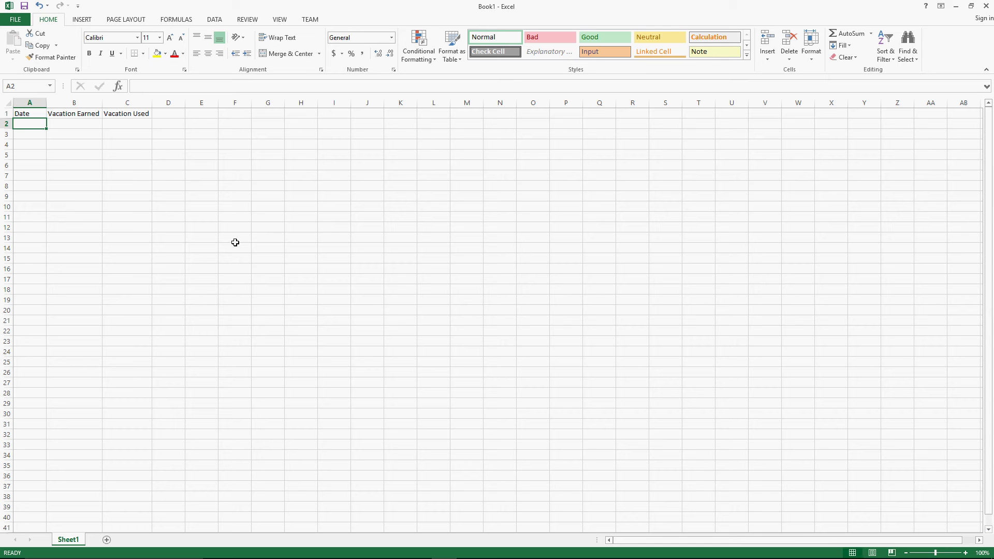
{"action": "type", "text": "Starting"}
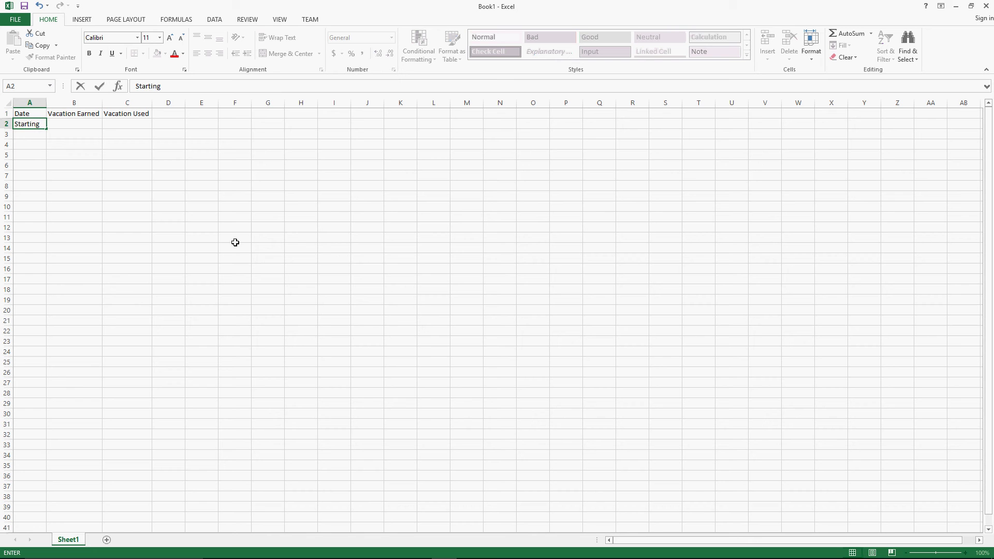
{"action": "left_click", "coordinate": [73, 129]}
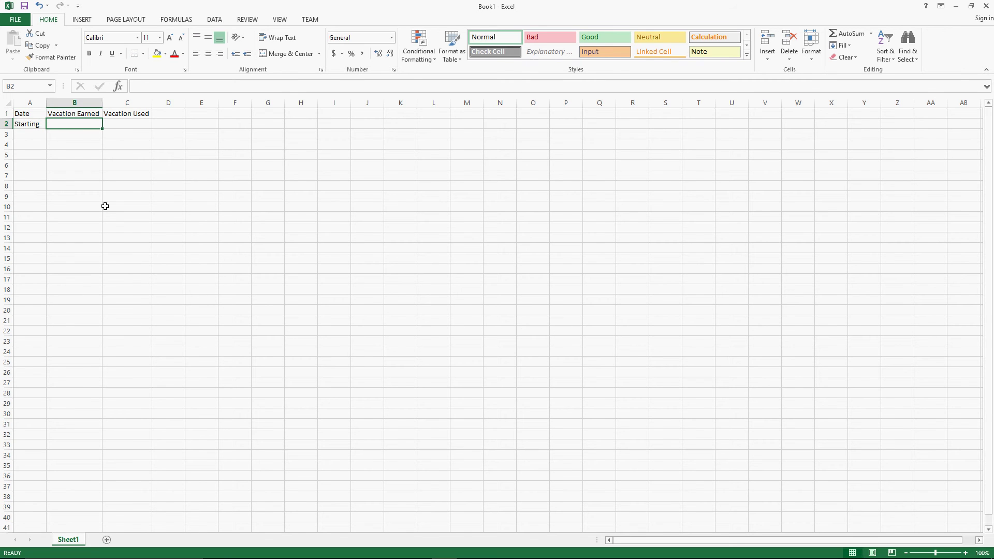
{"action": "type", "text": "0.4"}
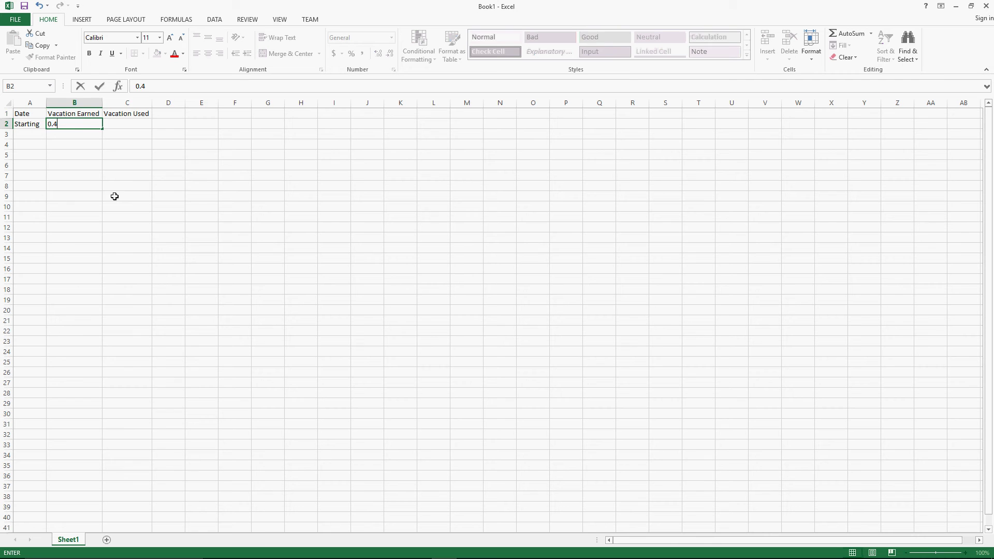
{"action": "key", "text": "Tab"}
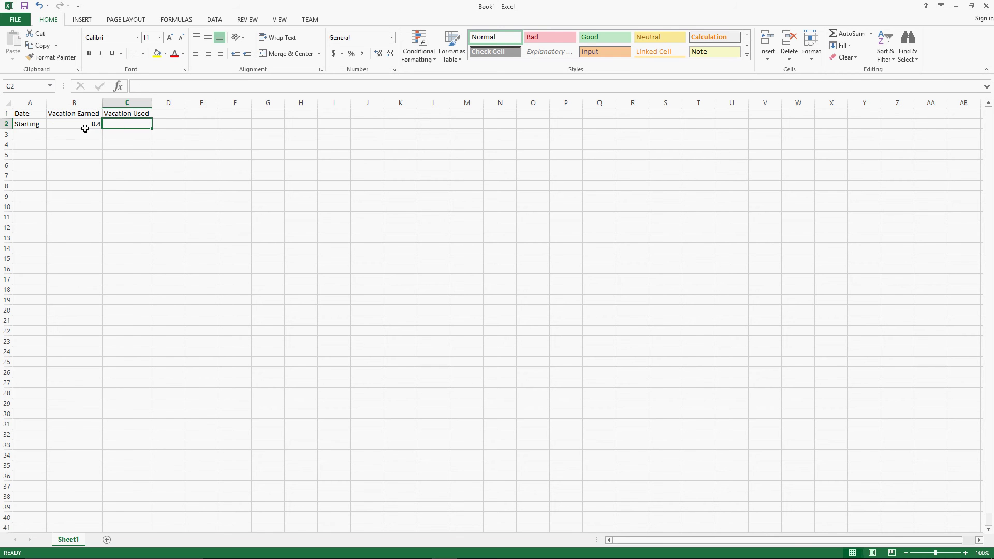
Step: Enter the dates 2/26/2016, 3/11/2016 and 3/25/2016 in cells A3 to A5
{"action": "left_click", "coordinate": [30, 133]}
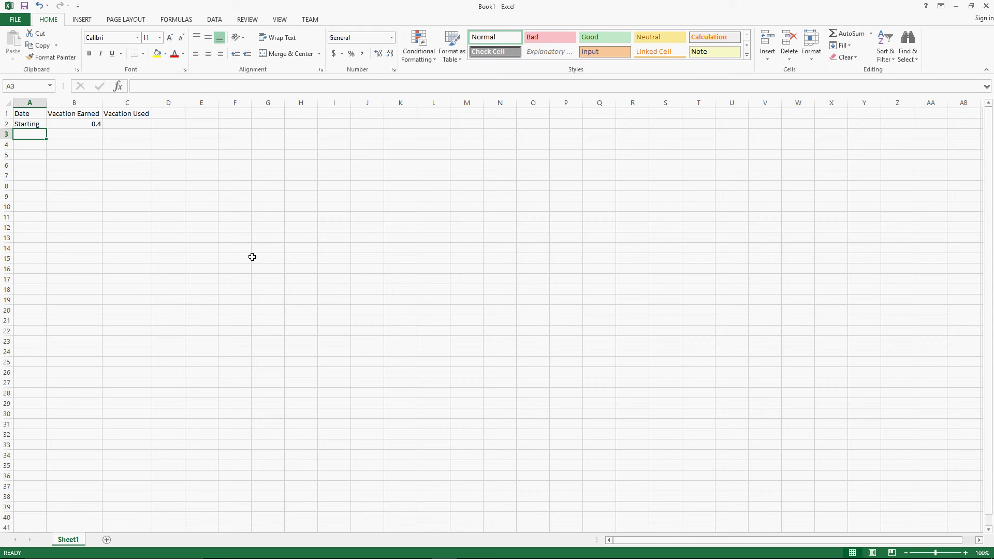
{"action": "type", "text": "2"}
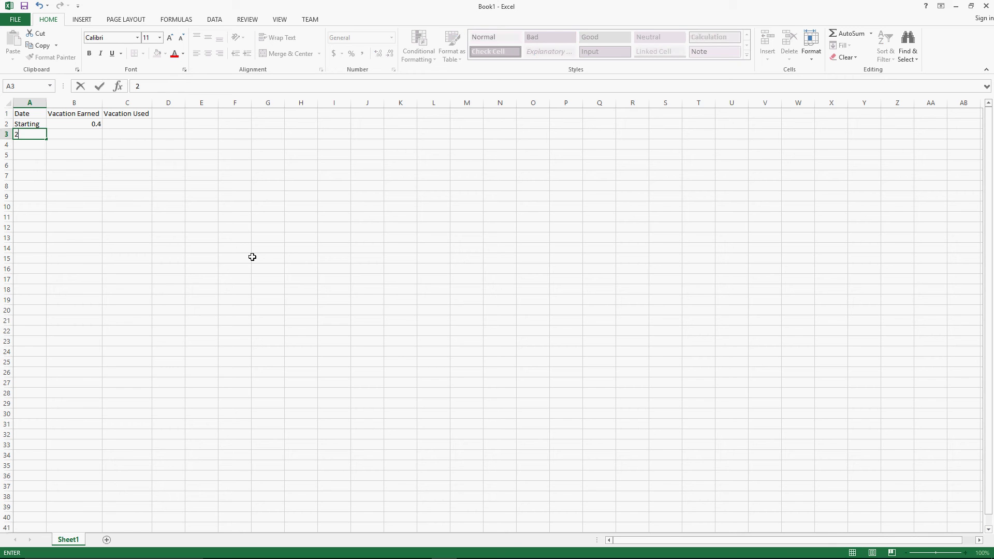
{"action": "type", "text": "/26/2016"}
{"action": "key", "text": "Return"}
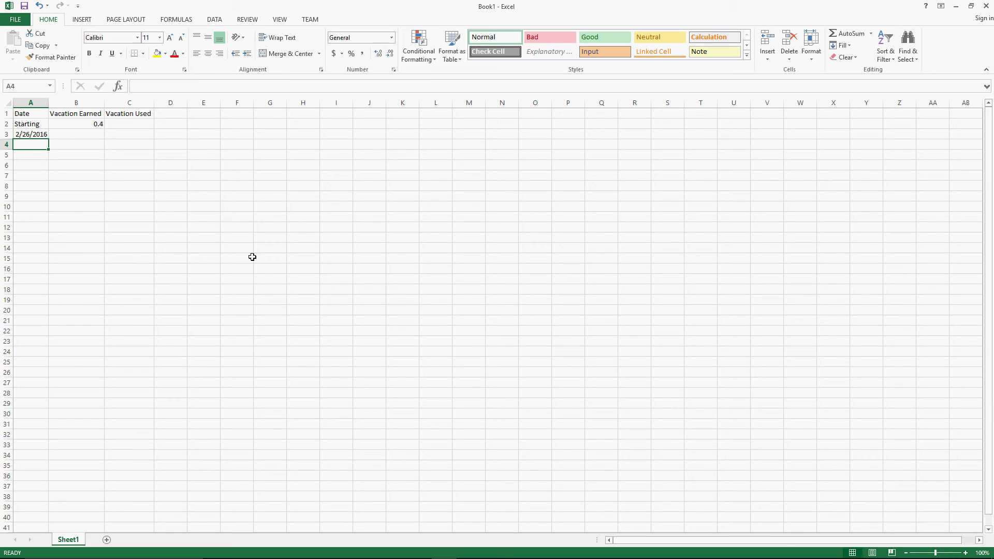
{"action": "type", "text": "3/"}
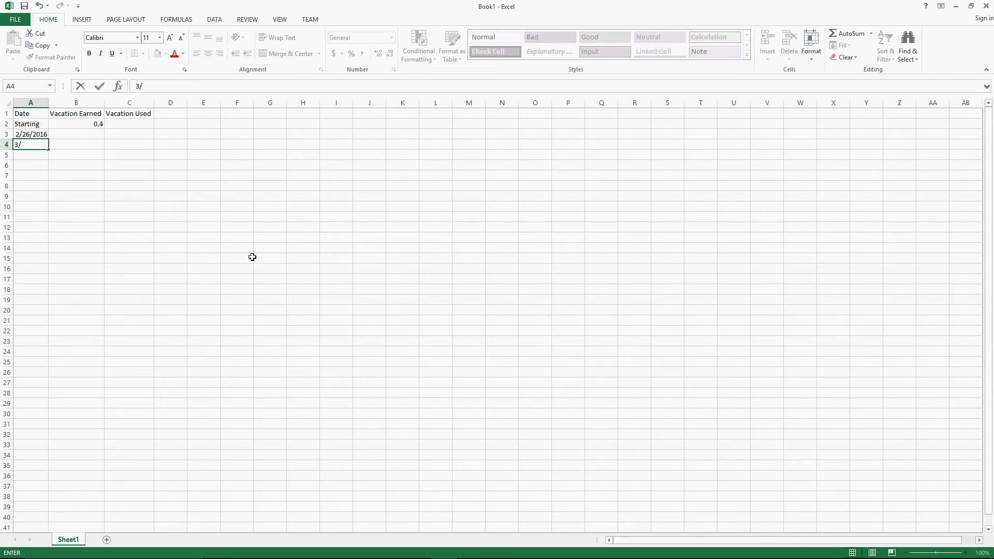
{"action": "type", "text": "11/2016"}
{"action": "key", "text": "Return"}
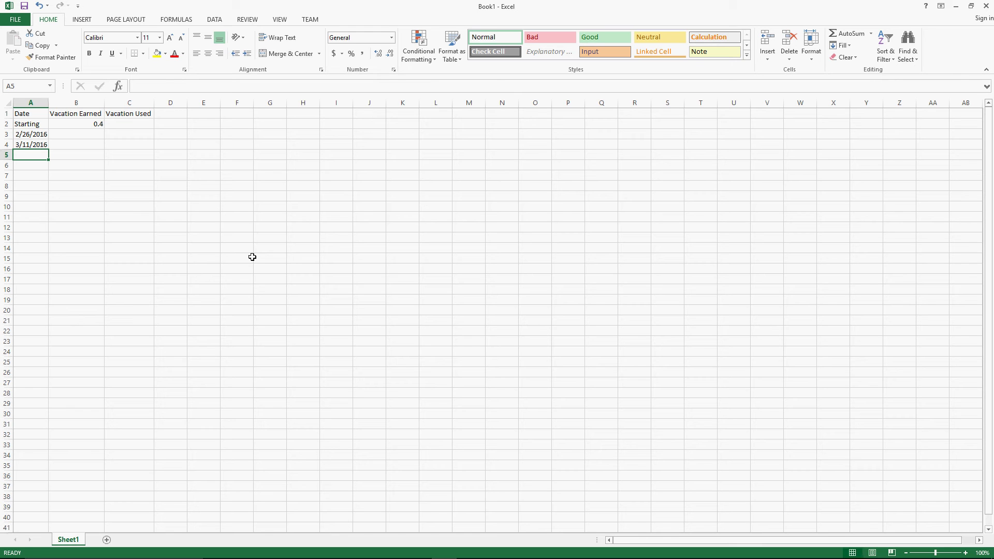
{"action": "type", "text": "3/2"}
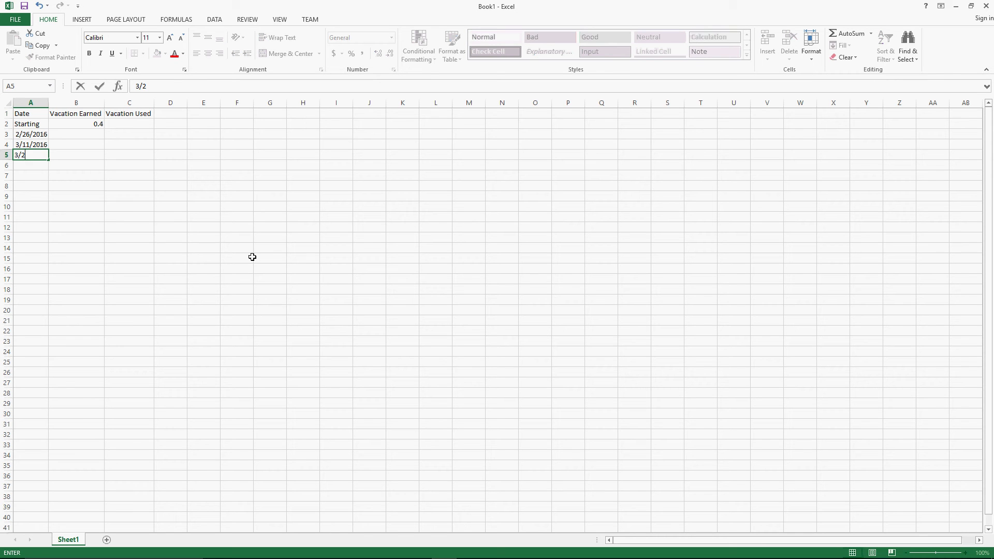
{"action": "type", "text": "5/2017"}
{"action": "key", "text": "BackSpace"}
{"action": "type", "text": "6"}
{"action": "key", "text": "Return"}
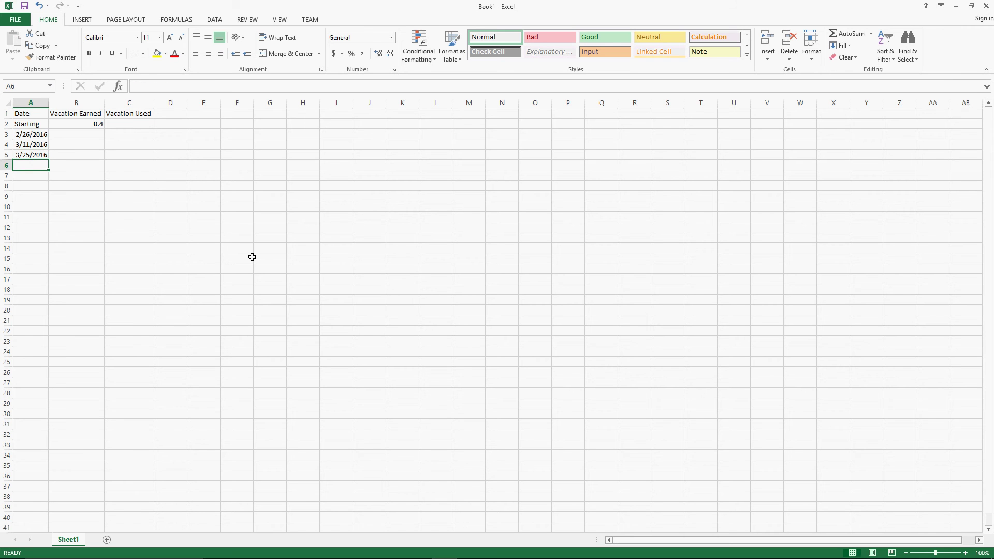
Step: Extend the two-week date series from A3:A5 down through cell A25
{"action": "left_click", "coordinate": [34, 135]}
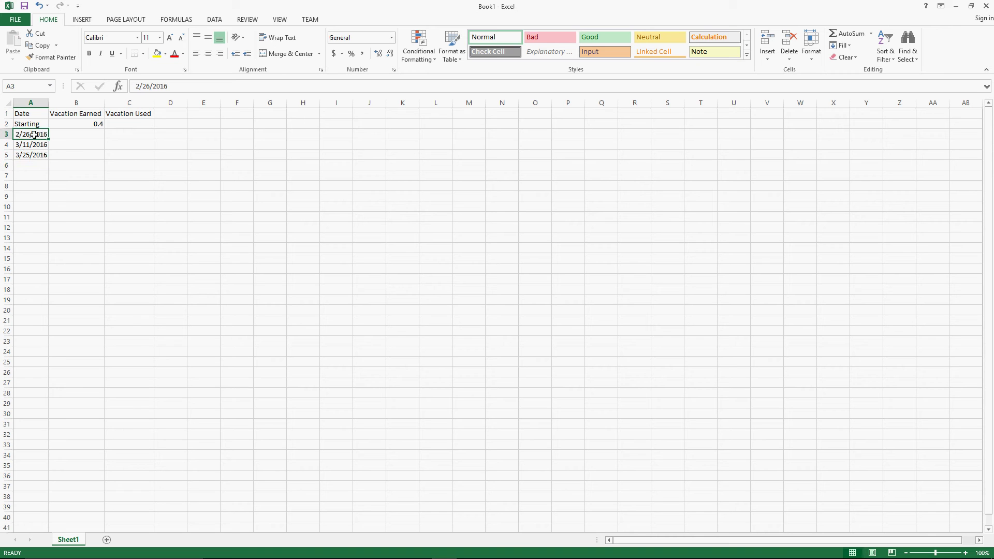
{"action": "left_click_drag", "start_coordinate": [34, 134], "coordinate": [36, 154]}
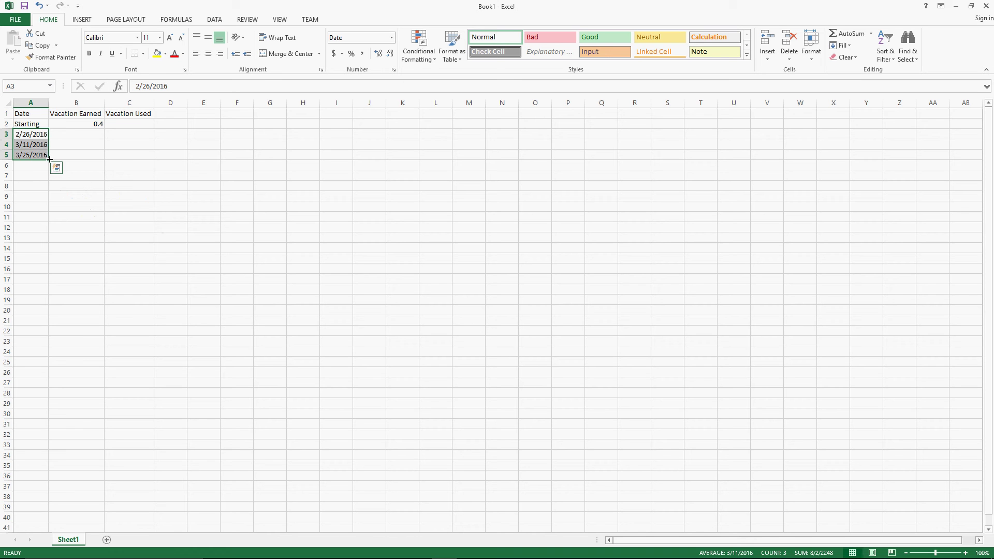
{"action": "left_click_drag", "start_coordinate": [50, 159], "coordinate": [50, 365]}
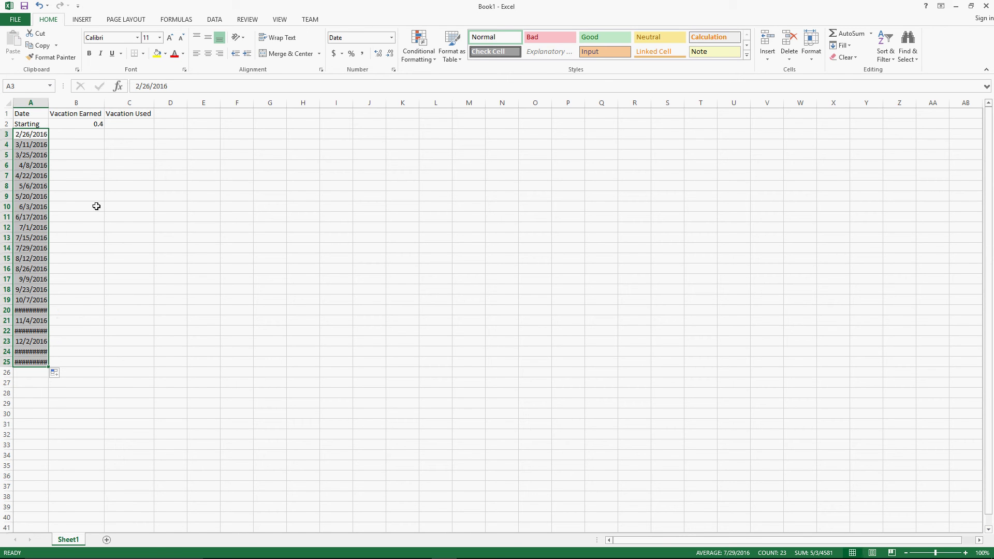
Step: Widen column A slightly so that every date fits in its cell
{"action": "left_click", "coordinate": [83, 136]}
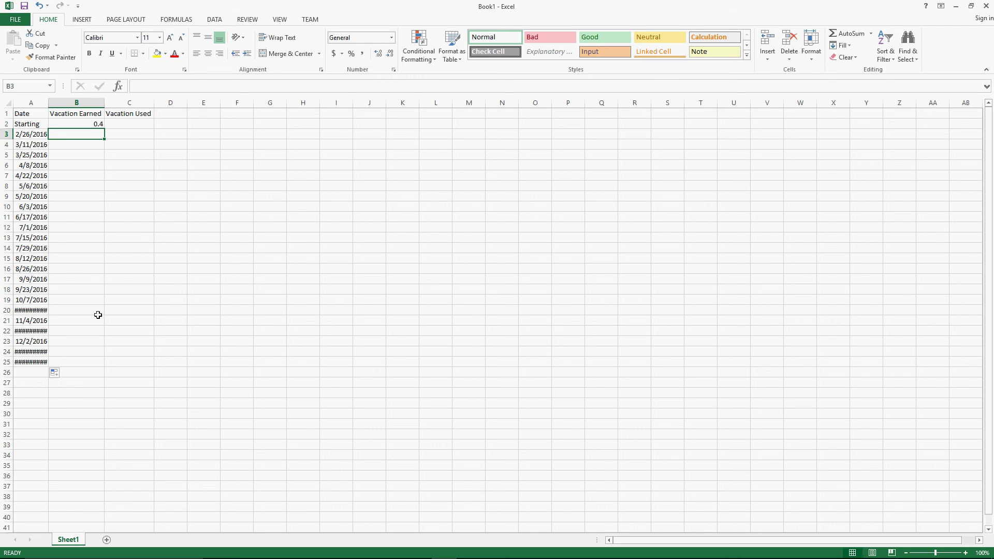
{"action": "left_click", "coordinate": [47, 105]}
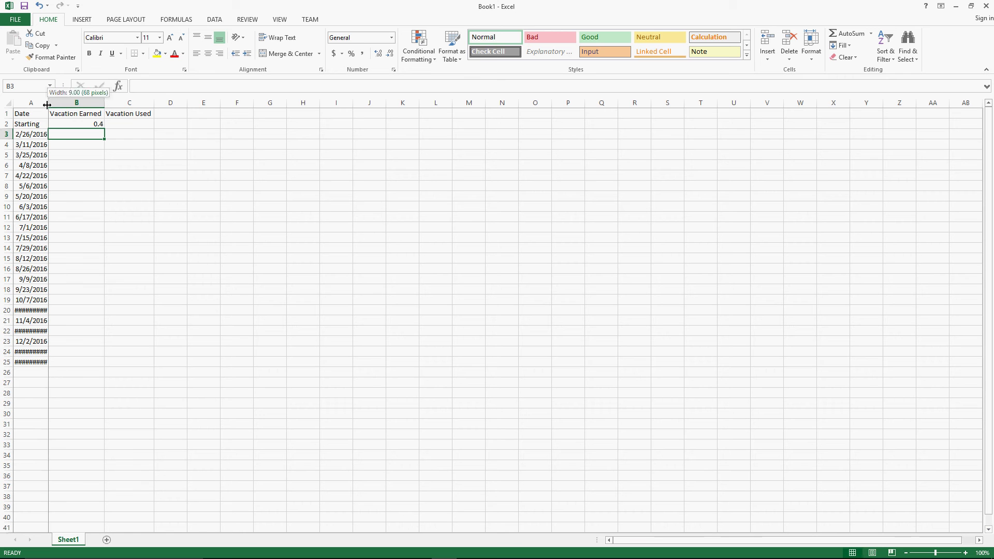
{"action": "left_click_drag", "start_coordinate": [47, 105], "coordinate": [52, 105]}
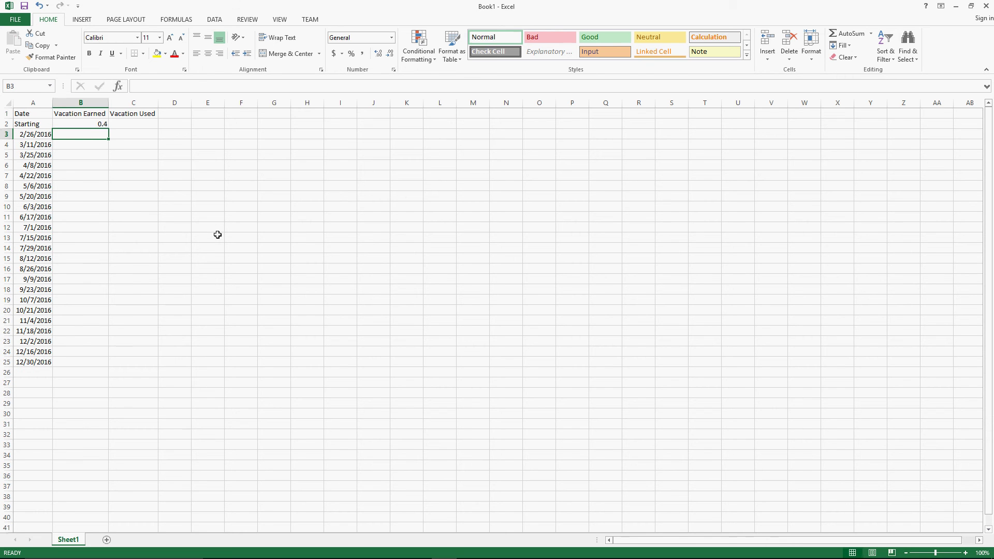
Step: Enter the formula =B2+5.23 in B3 as the Vacation Earned value for 2/26/2016
{"action": "type", "text": "="}
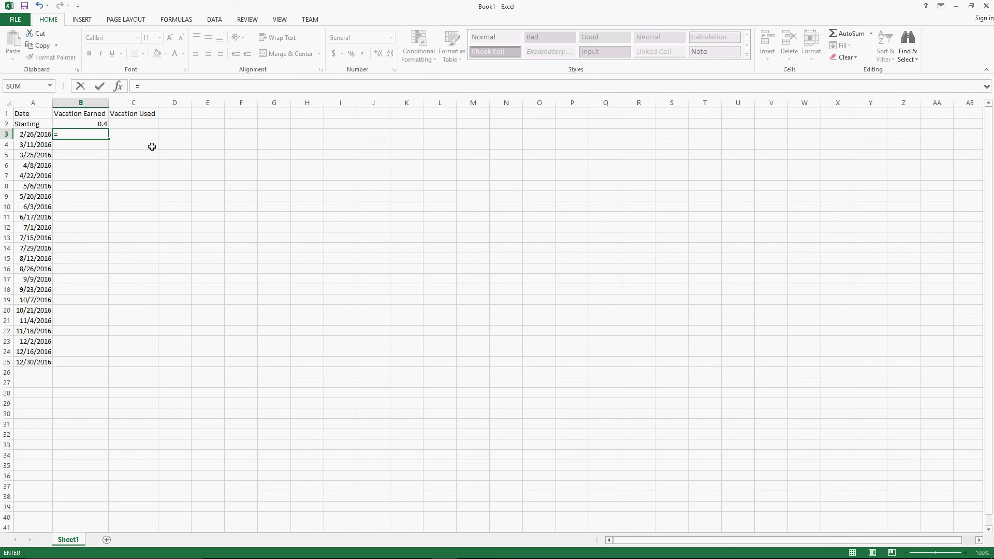
{"action": "type", "text": "B"}
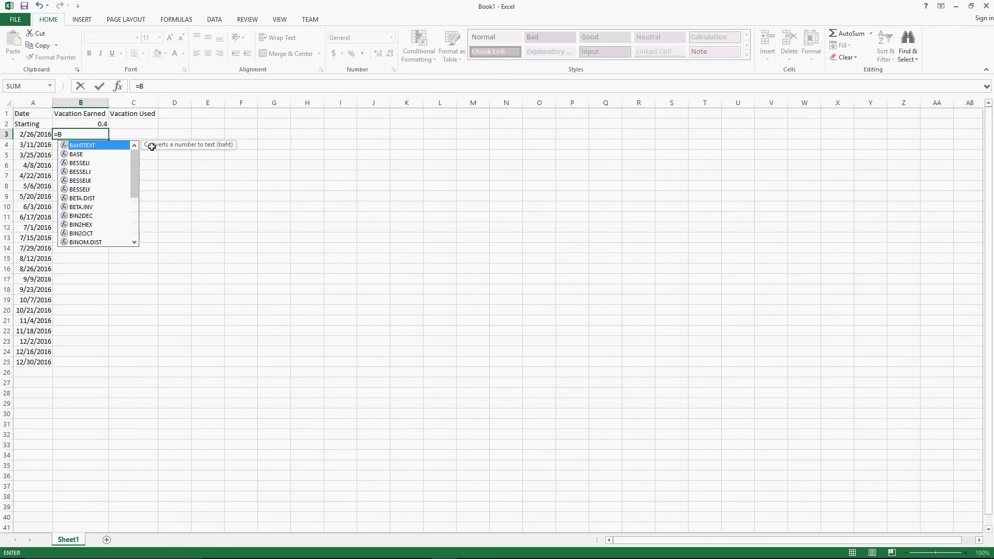
{"action": "type", "text": "2"}
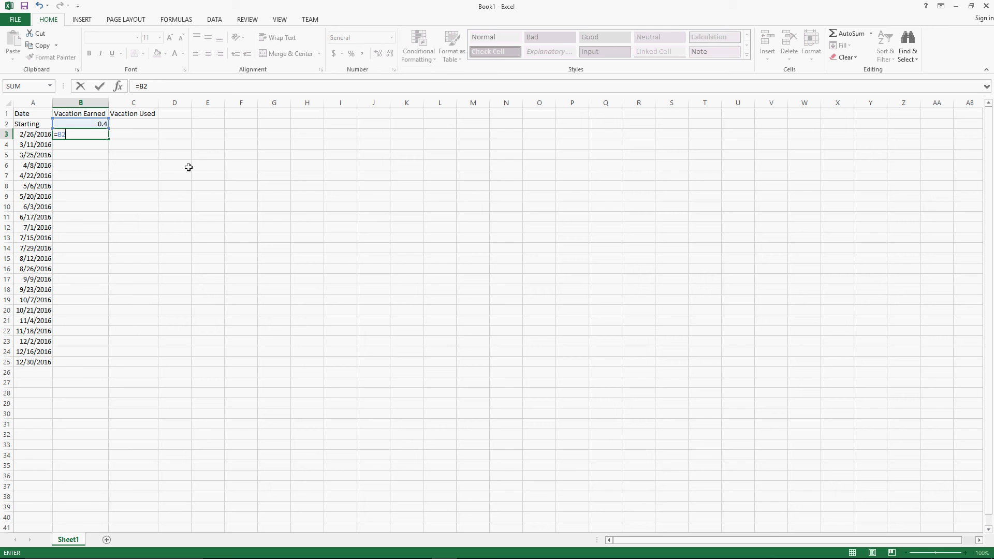
{"action": "type", "text": "+5.23"}
{"action": "key", "text": "Return"}
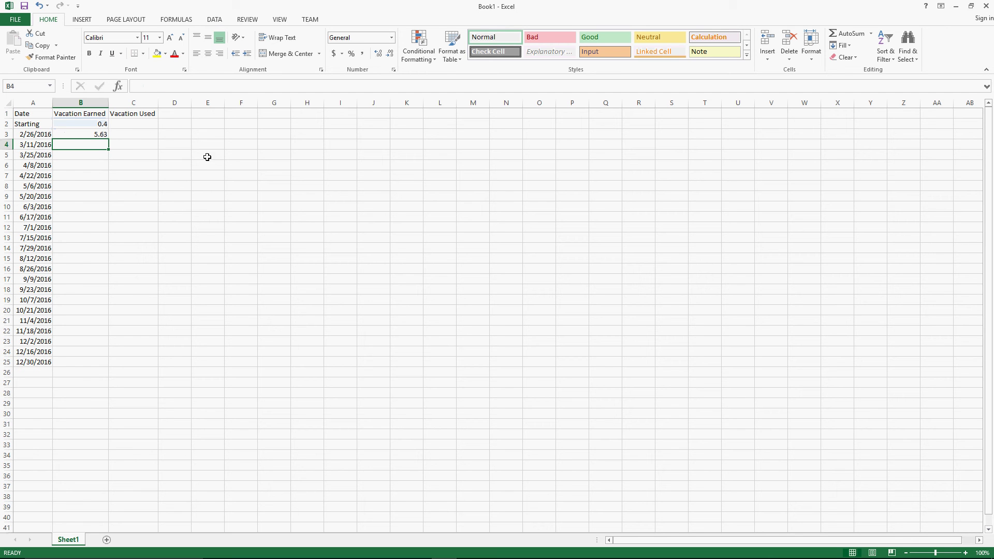
{"action": "left_click", "coordinate": [78, 134]}
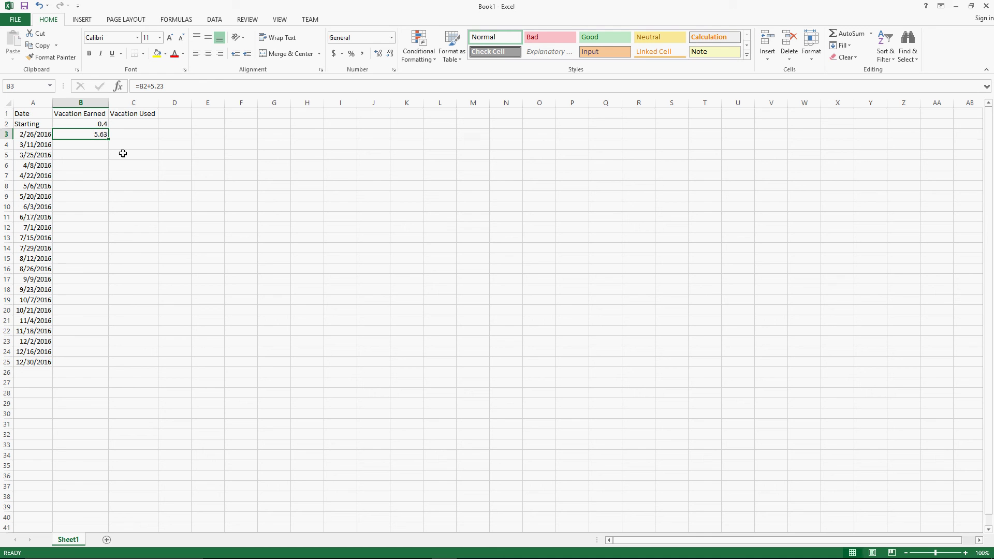
Step: Enter 0 as the Vacation Used value in C2 of the Starting row
{"action": "left_click", "coordinate": [134, 125]}
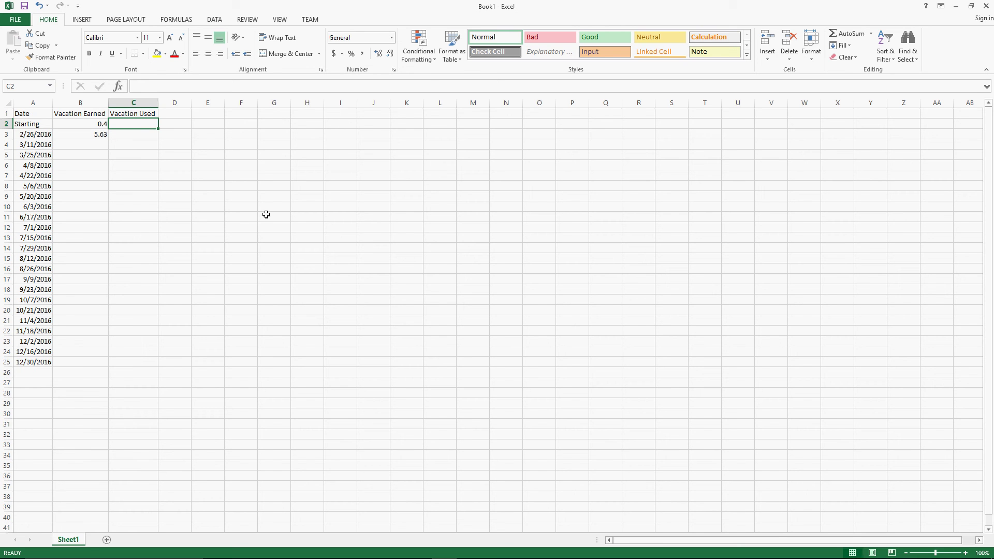
{"action": "type", "text": "0"}
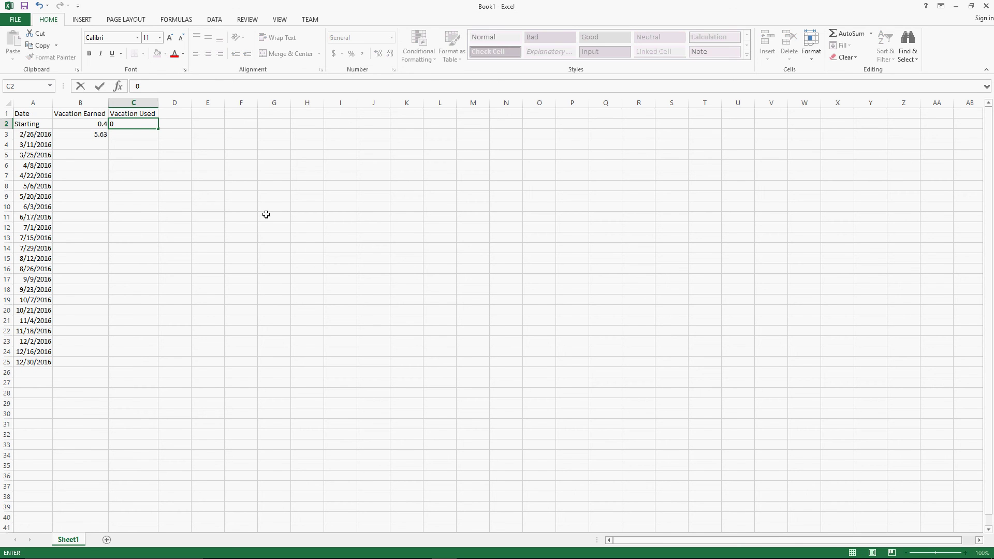
{"action": "key", "text": "Return"}
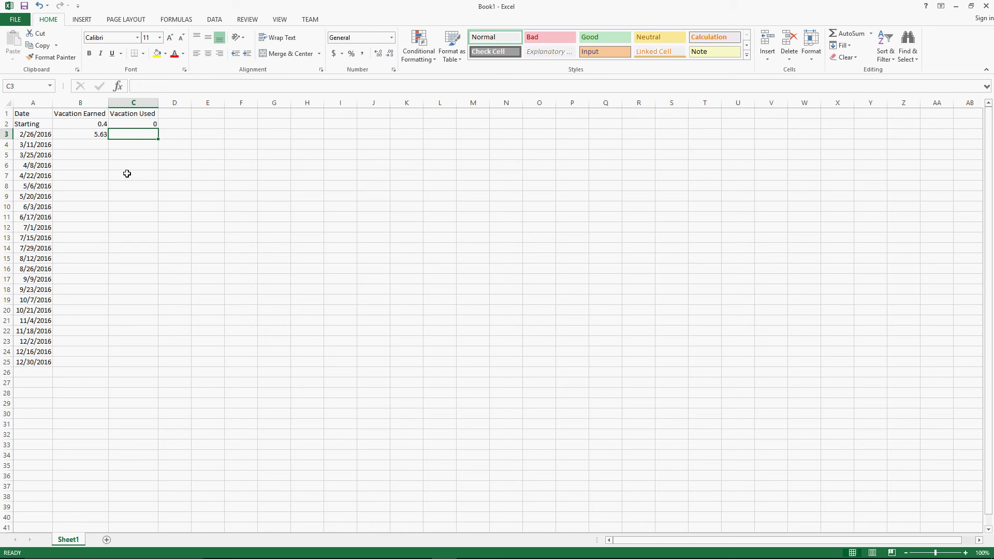
Step: Change the formula in B3 to =(B2+5.23)-C2 so it subtracts the vacation used in the row above
{"action": "left_click", "coordinate": [96, 135]}
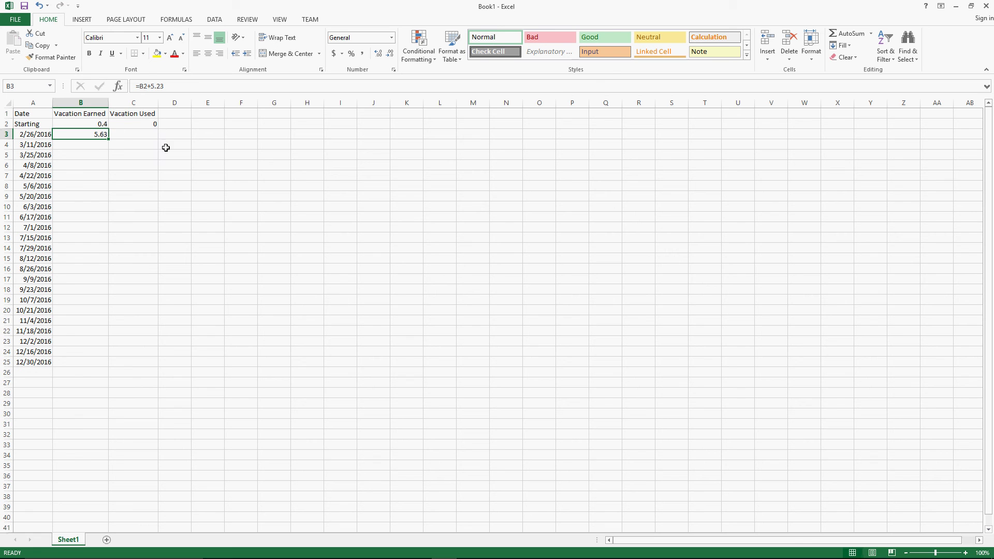
{"action": "left_click", "coordinate": [139, 86]}
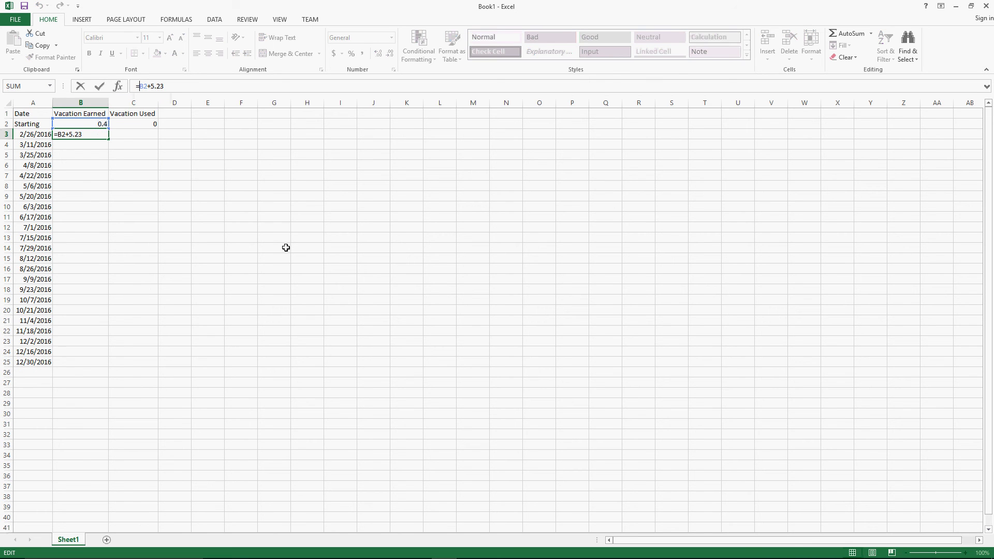
{"action": "type", "text": "("}
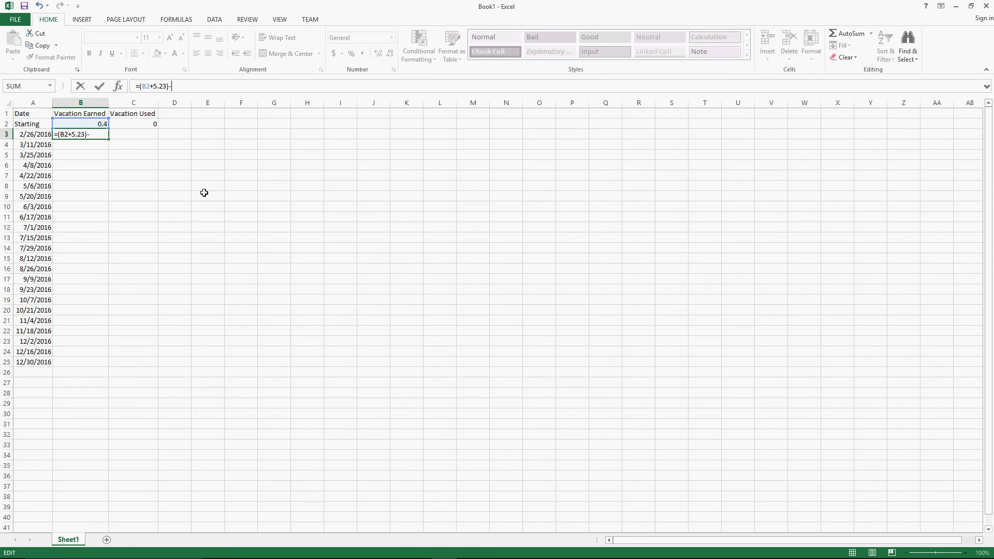
{"action": "type", "text": "C2"}
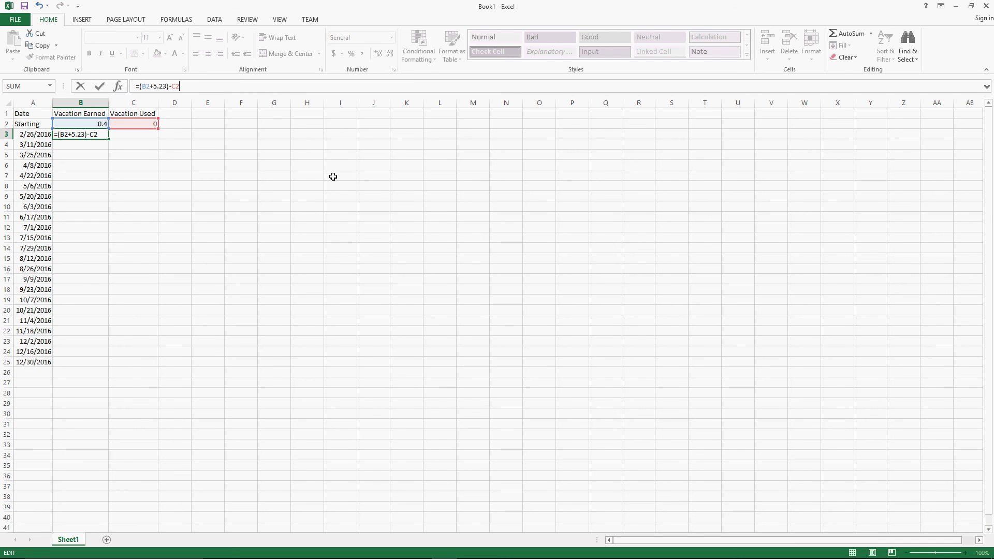
{"action": "key", "text": "Return"}
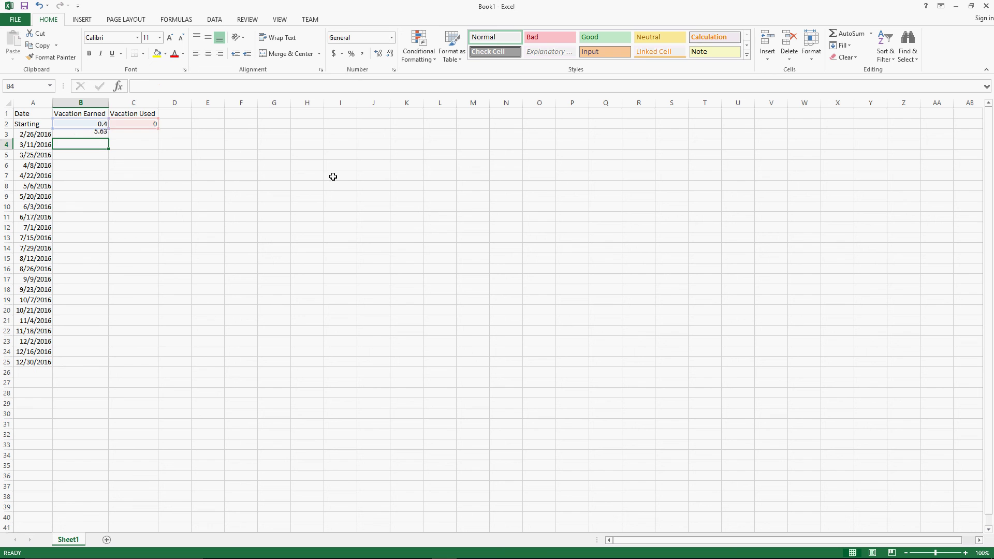
Step: Check the formula in B3 against C2 and fill it down the Vacation Earned column through B25
{"action": "left_click", "coordinate": [80, 134]}
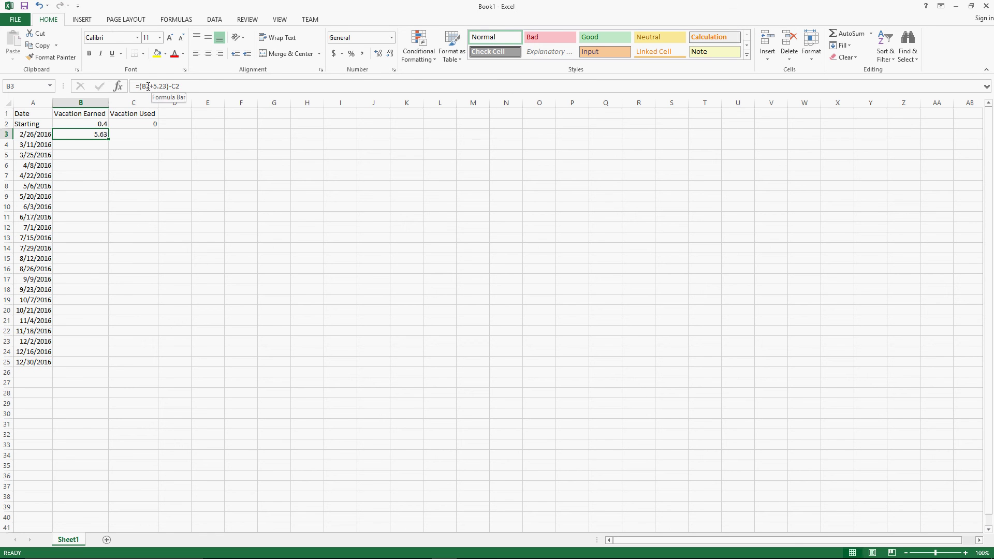
{"action": "left_click", "coordinate": [136, 123]}
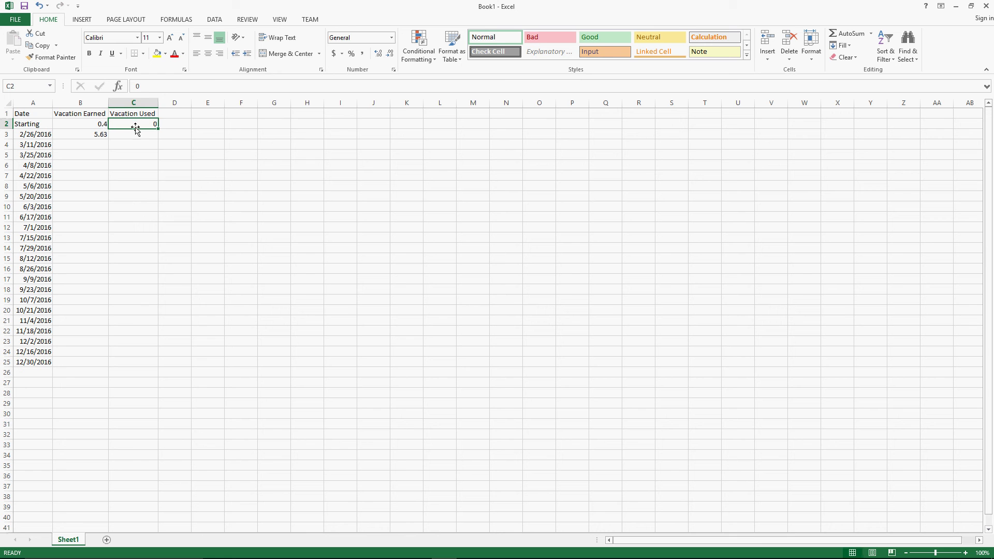
{"action": "left_click", "coordinate": [93, 134]}
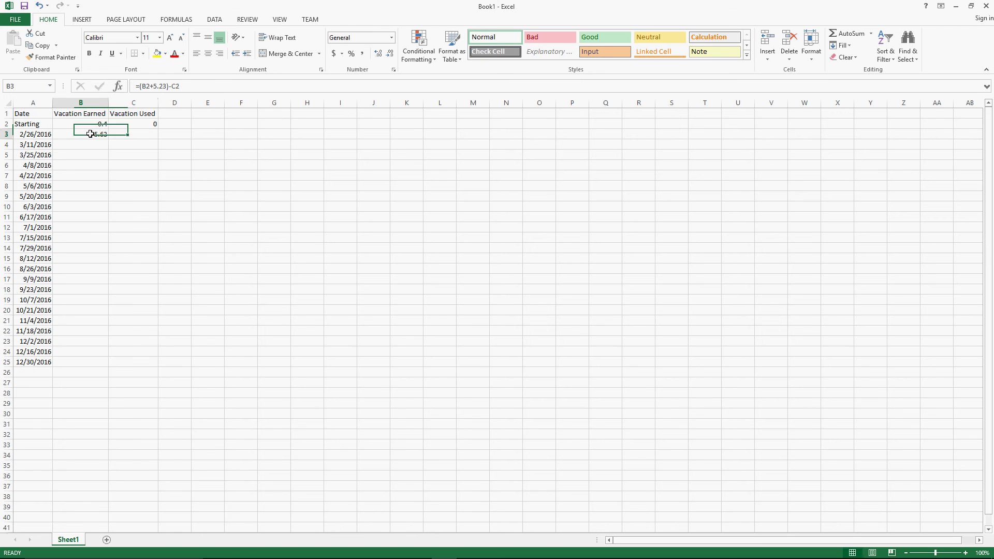
{"action": "left_click", "coordinate": [131, 126]}
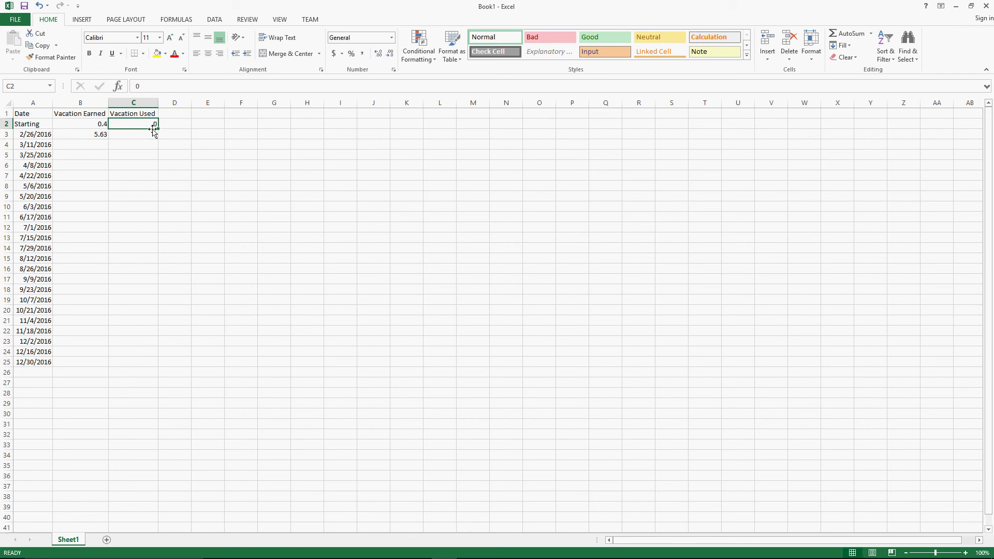
{"action": "left_click", "coordinate": [84, 136]}
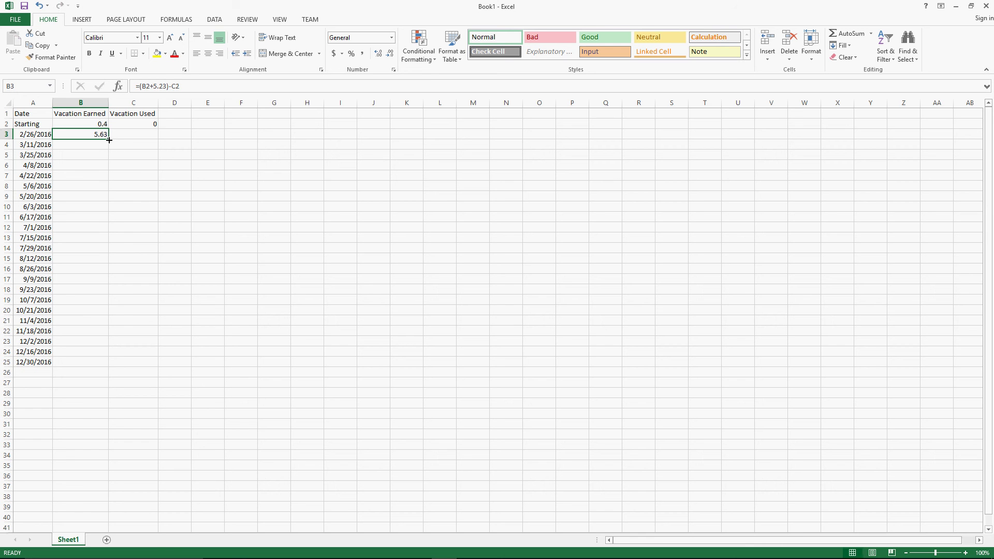
{"action": "left_click_drag", "start_coordinate": [109, 140], "coordinate": [111, 366]}
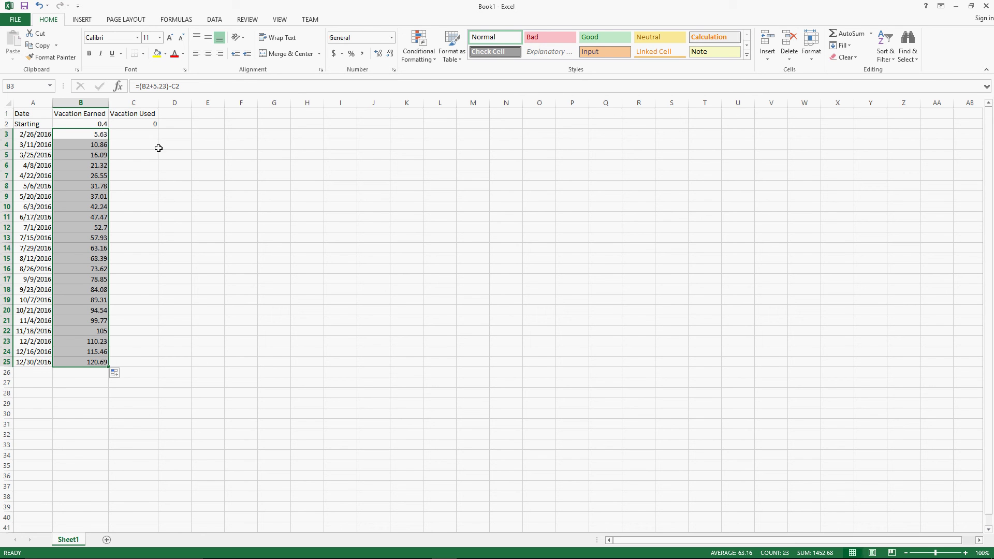
Step: Enter 2 as a test Vacation Used value in both C3 and C4
{"action": "left_click", "coordinate": [145, 134]}
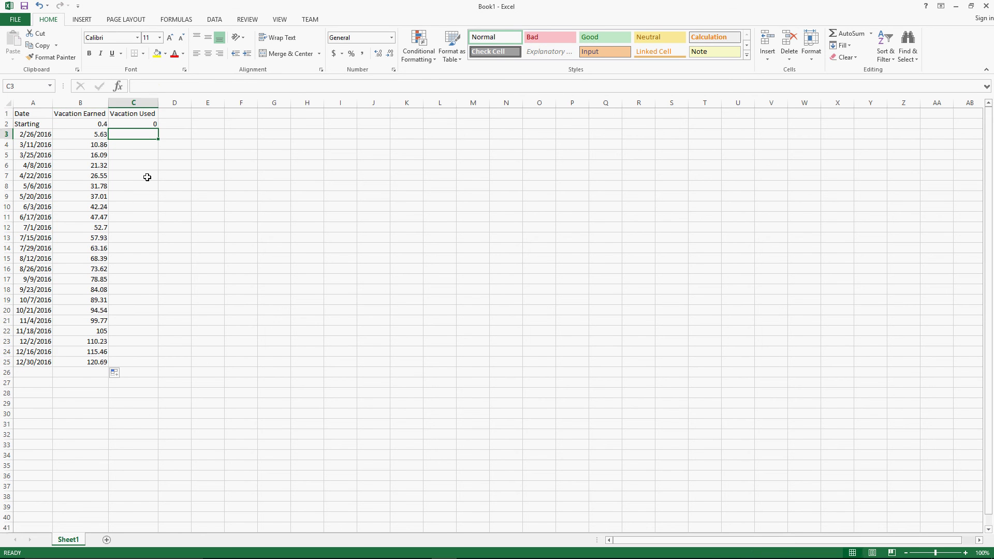
{"action": "type", "text": "2"}
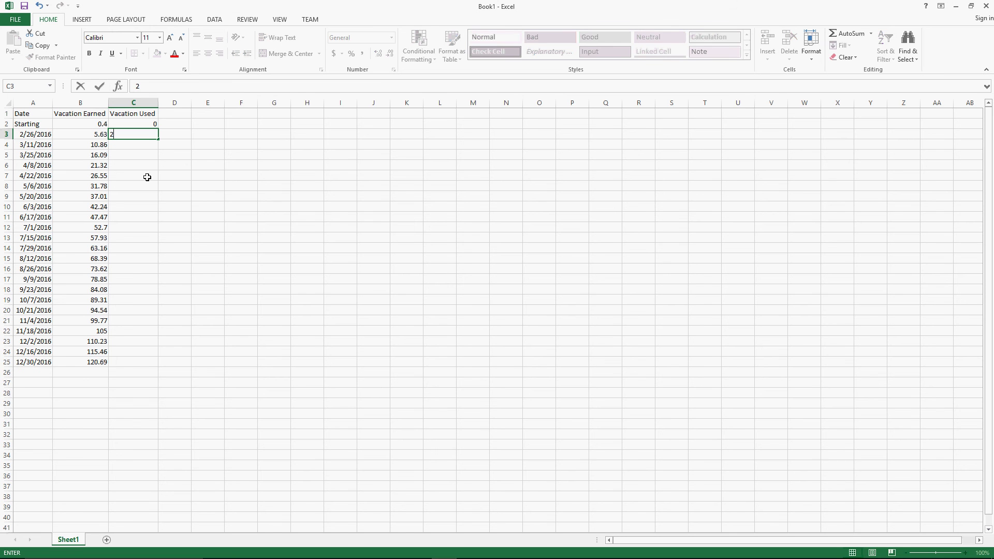
{"action": "key", "text": "Tab"}
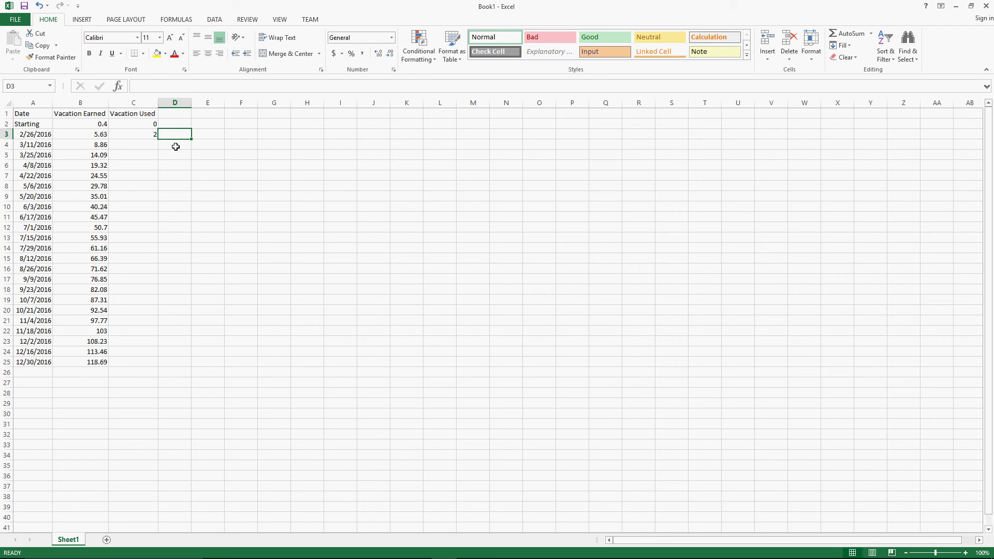
{"action": "left_click", "coordinate": [148, 144]}
{"action": "type", "text": "2"}
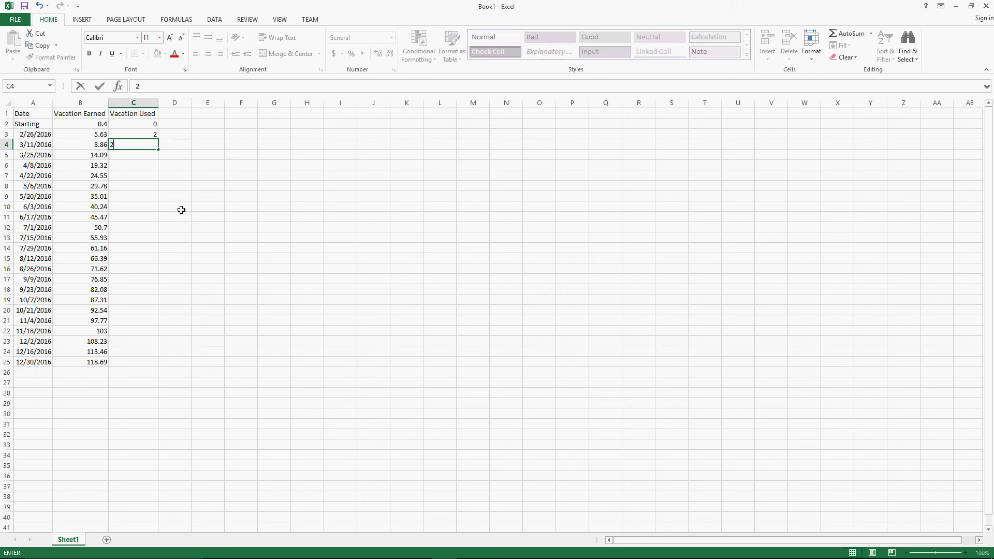
{"action": "key", "text": "Tab"}
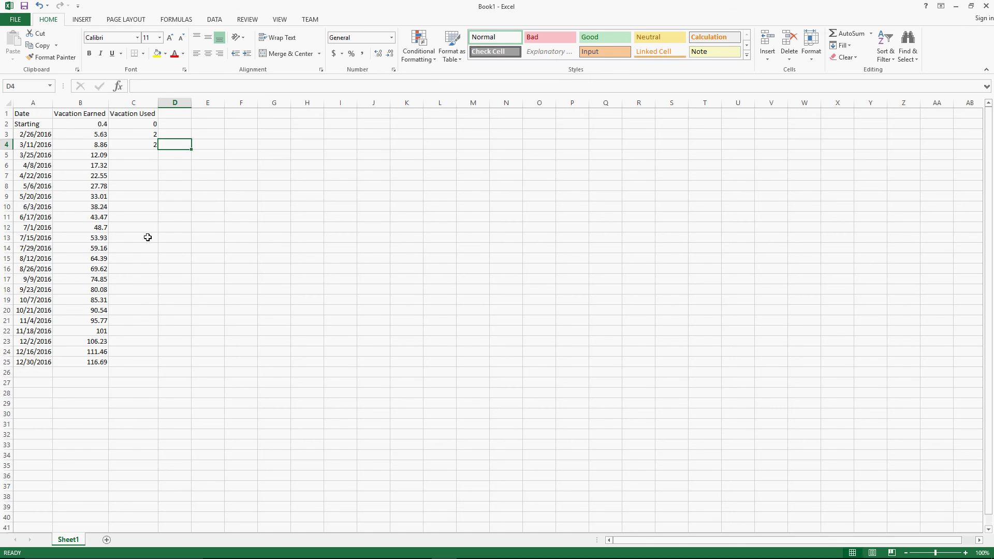
Step: Clear the test Vacation Used values from C3 and C4
{"action": "left_click", "coordinate": [152, 135]}
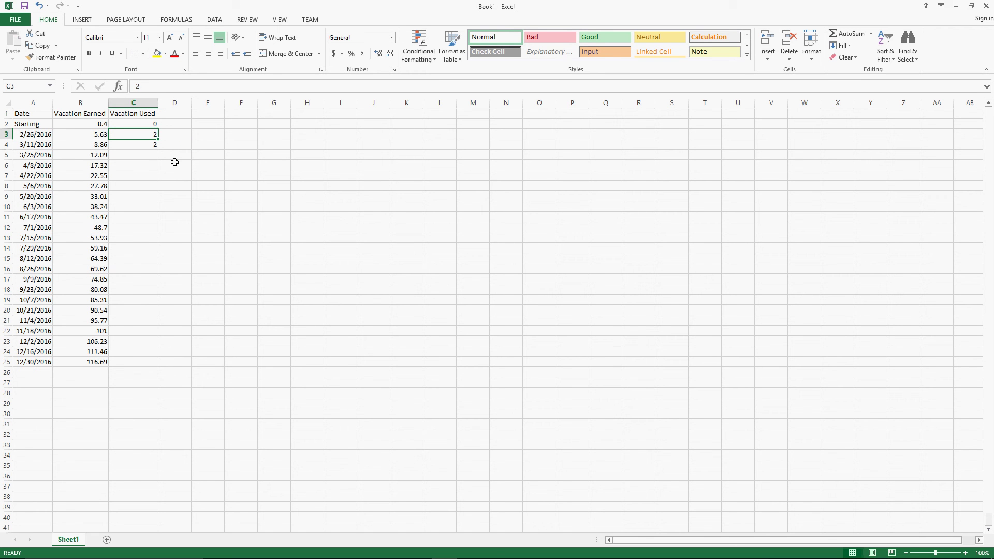
{"action": "key", "text": "Delete"}
{"action": "left_click", "coordinate": [143, 144]}
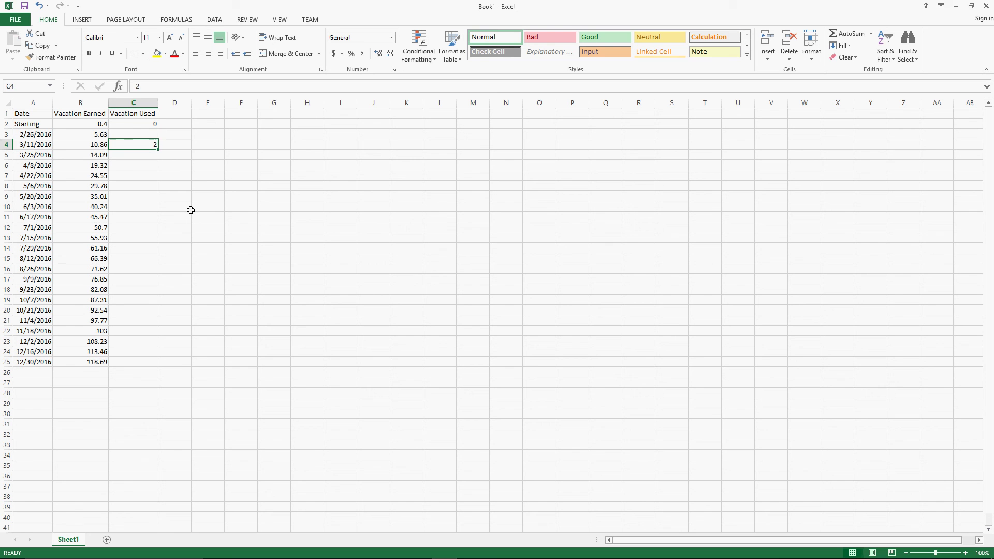
{"action": "key", "text": "Delete"}
{"action": "left_click", "coordinate": [152, 169]}
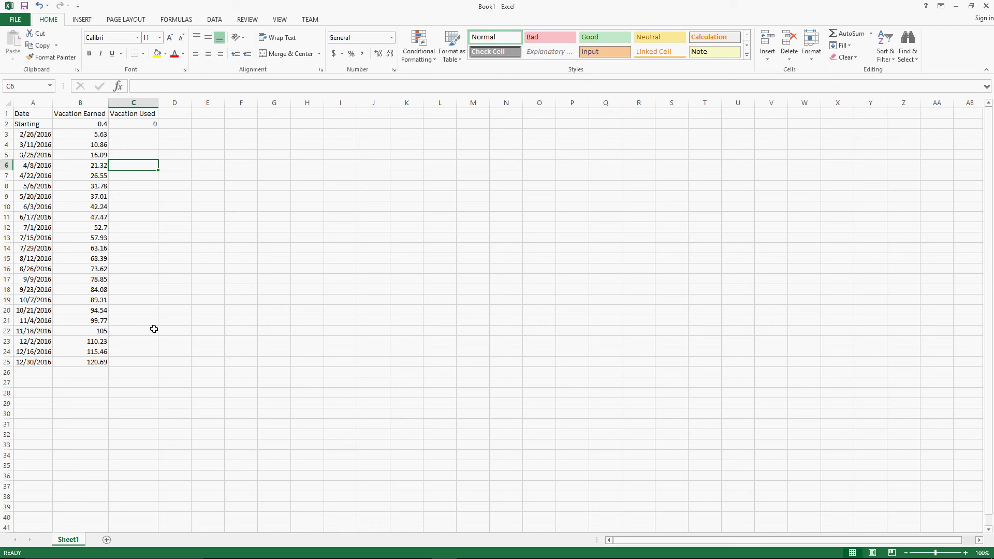
{"action": "left_click", "coordinate": [956, 10]}
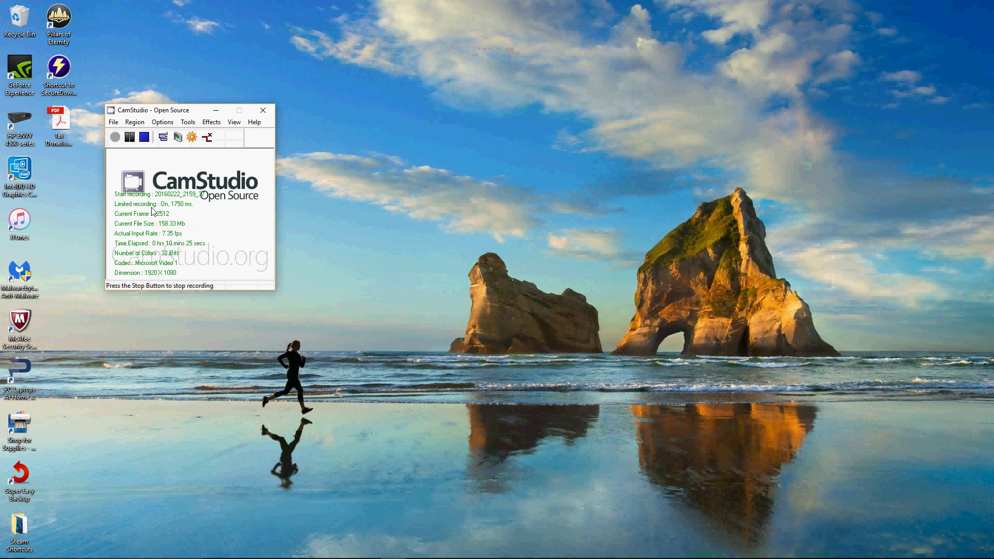